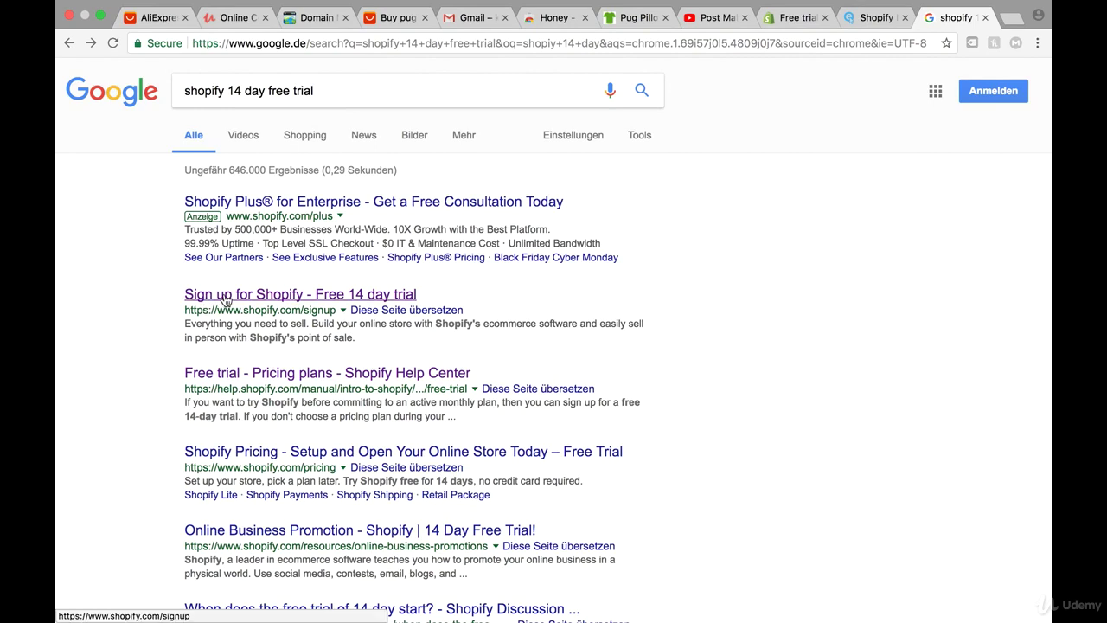
# Open the 'Sign up for Shopify - Free 14 day trial' page from the Google results.
pyautogui.click(390, 296)
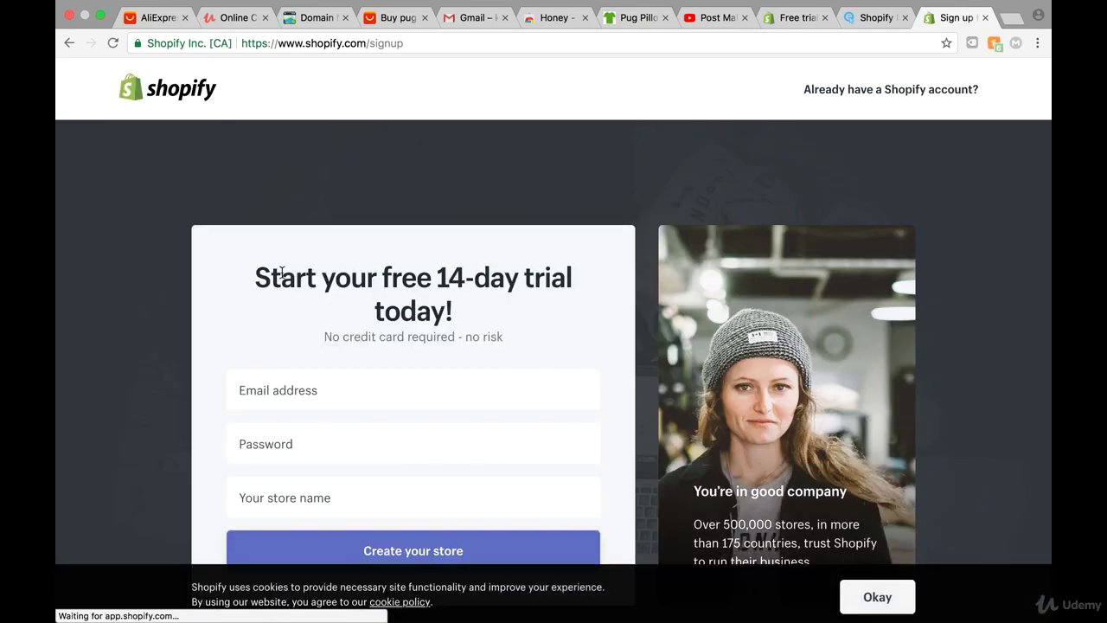
# Enter the account e-mail address and password in the signup form.
pyautogui.scroll(-2, 326, 309)
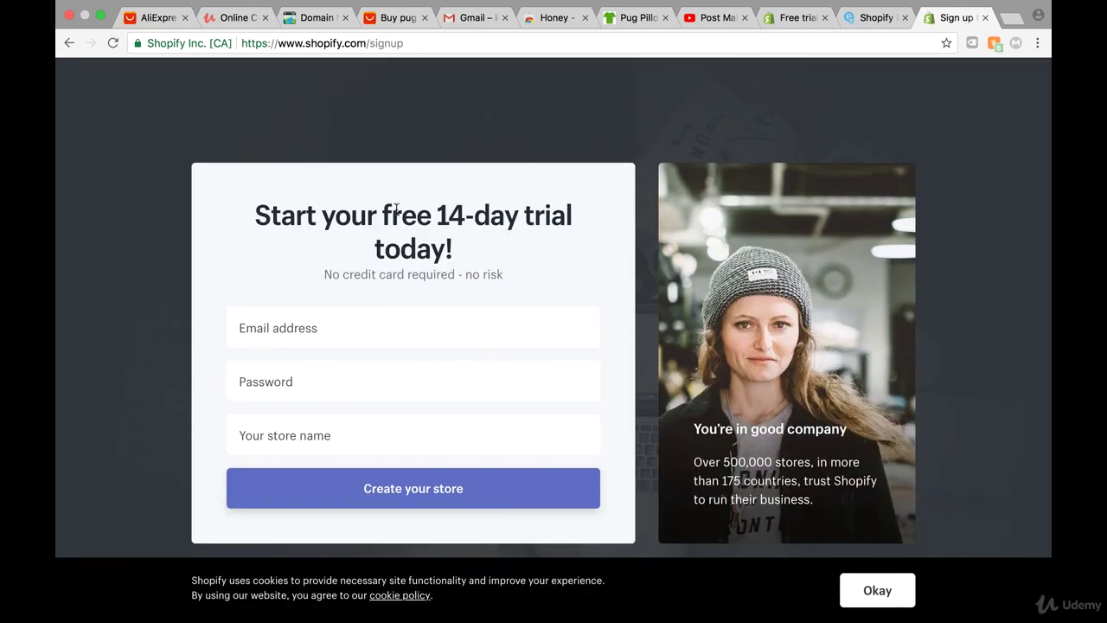
pyautogui.scroll(-1, 517, 221)
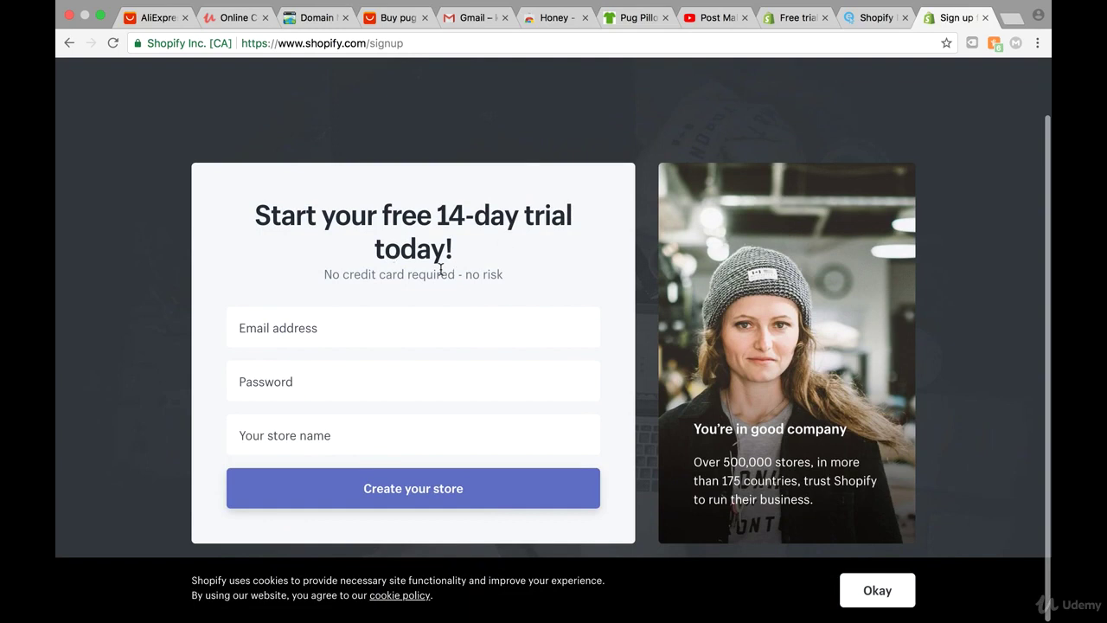
pyautogui.click(271, 335)
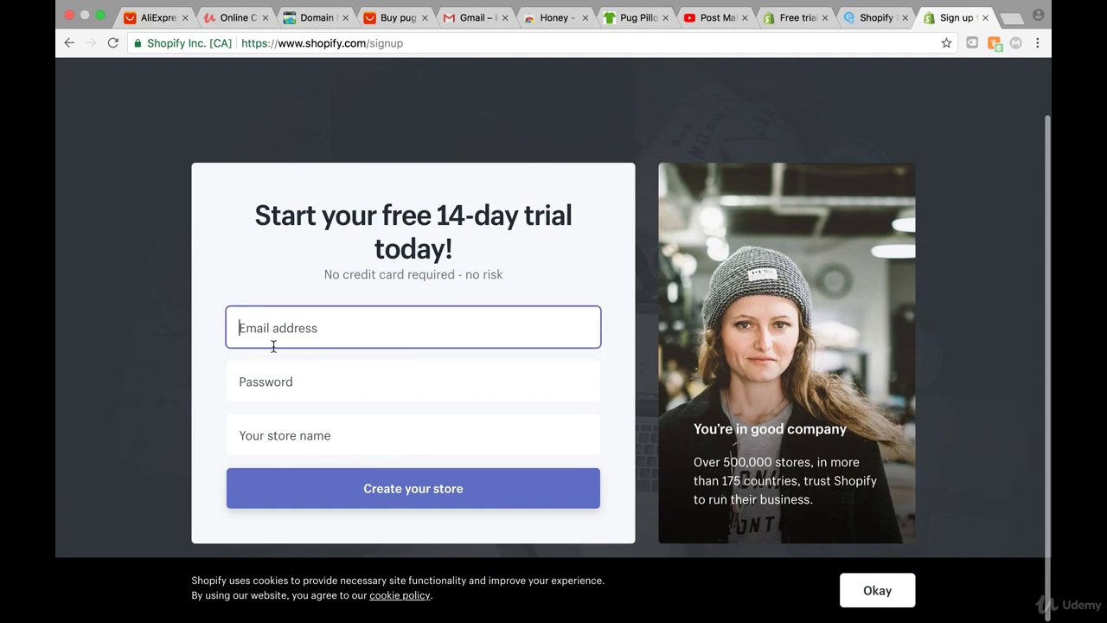
pyautogui.click(281, 425)
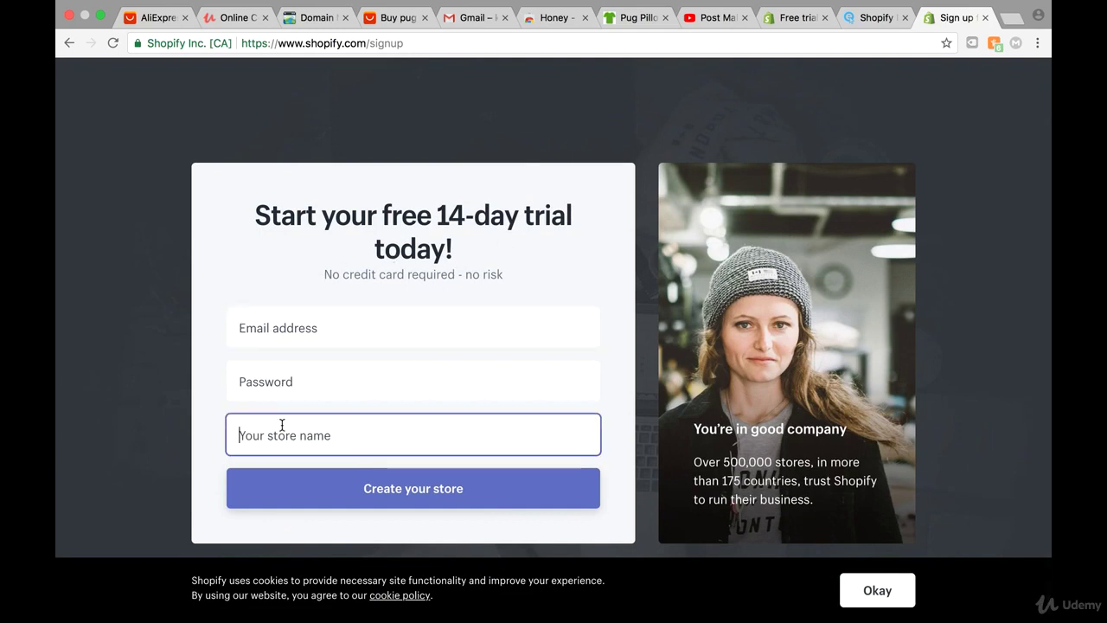
pyautogui.click(274, 329)
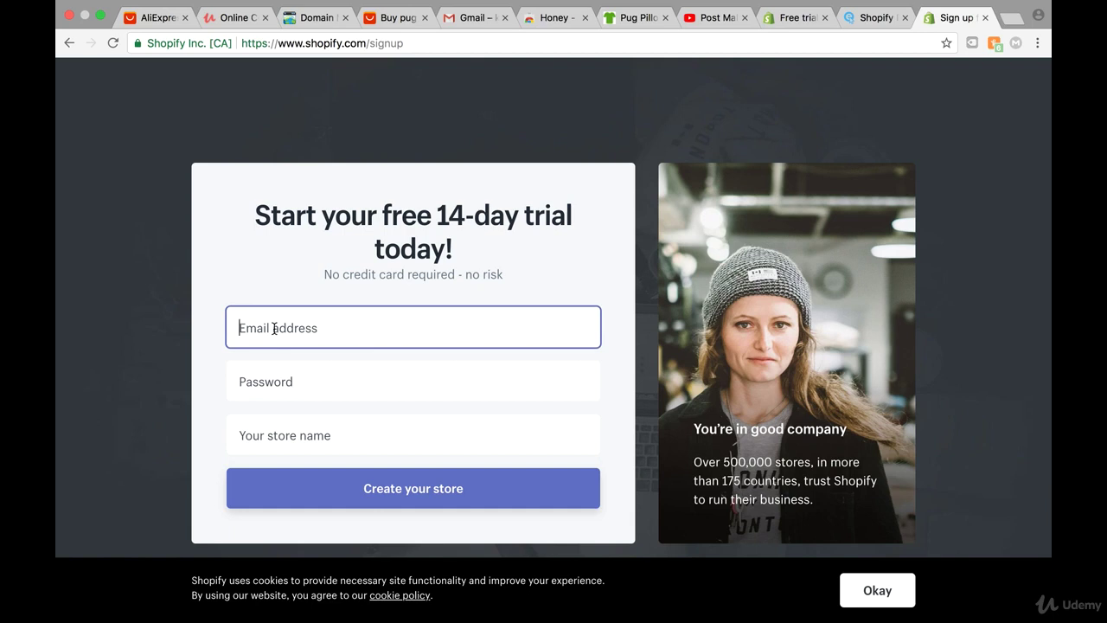
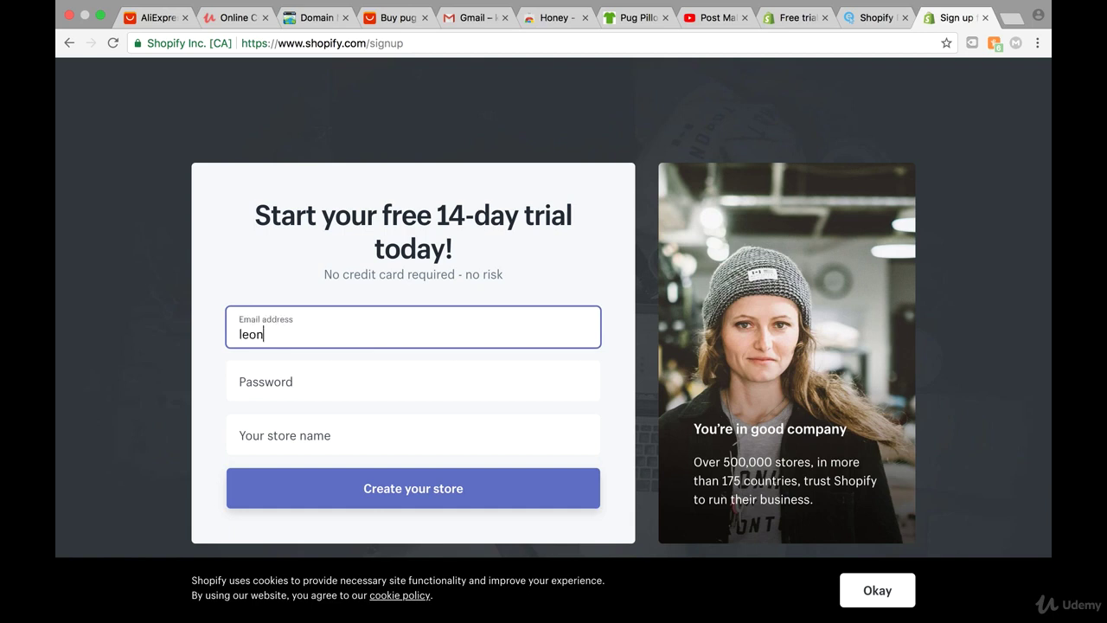
pyautogui.click(259, 363)
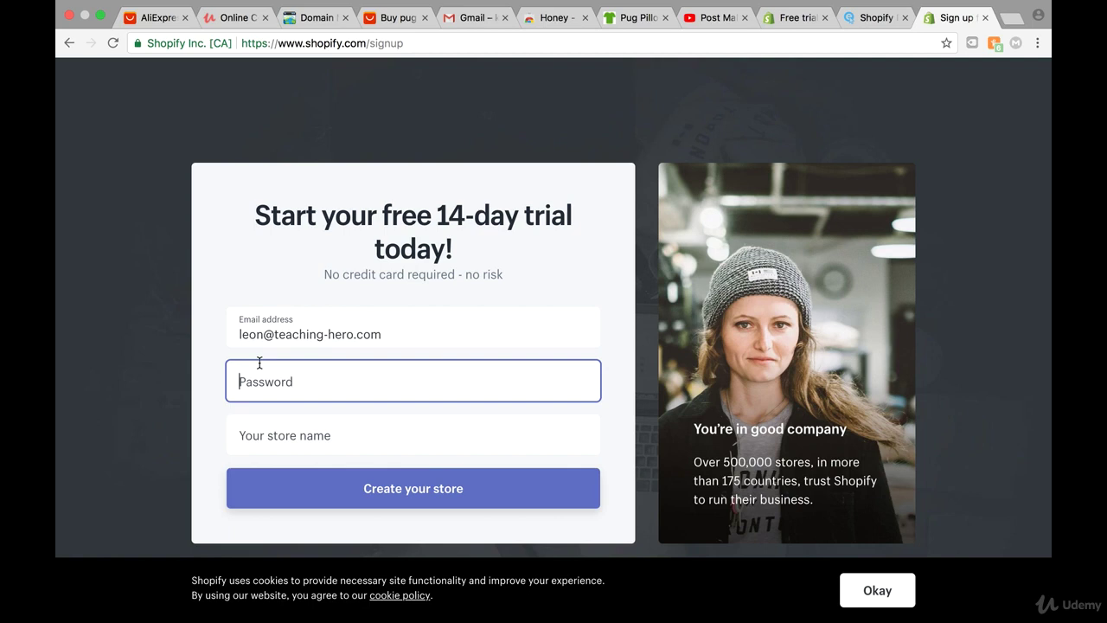
pyautogui.write('••••••••••••••')
# Name the store 'Pug Pillow' and create it.
pyautogui.click(279, 451)
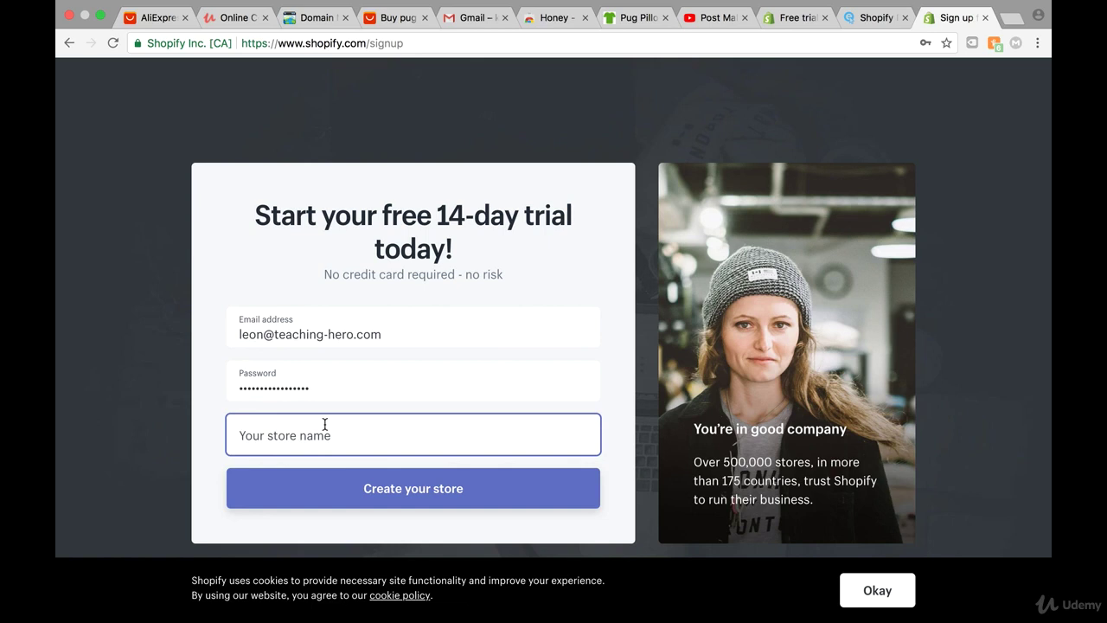
pyautogui.write('pu')
pyautogui.press('BackSpace')
pyautogui.press('BackSpace')
pyautogui.write('Pug')
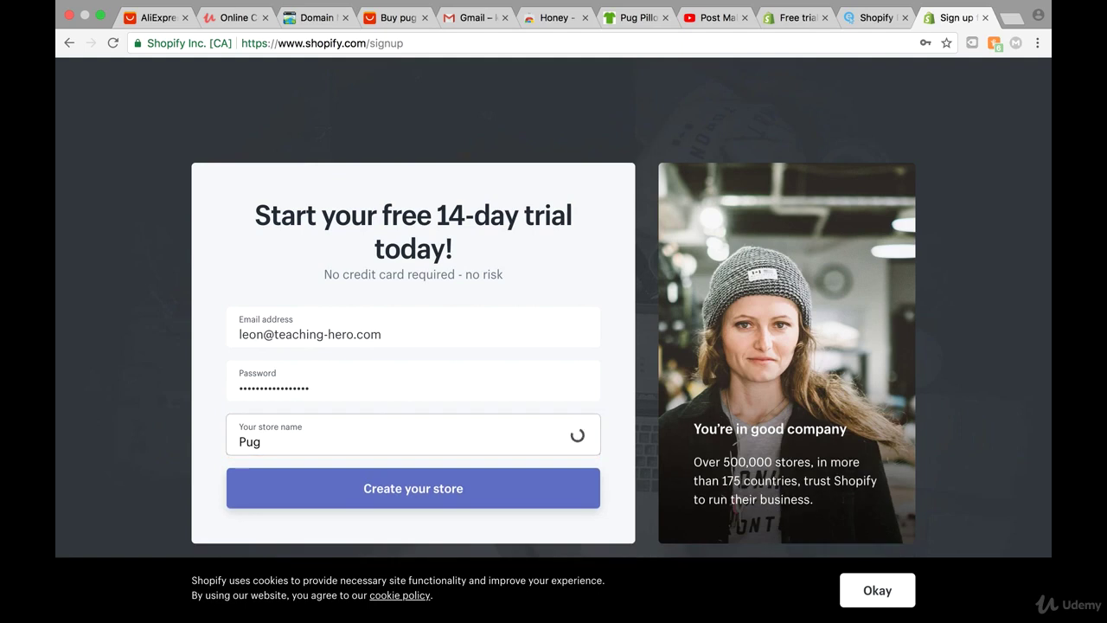
pyautogui.write(' lPillow')
pyautogui.press('BackSpace')
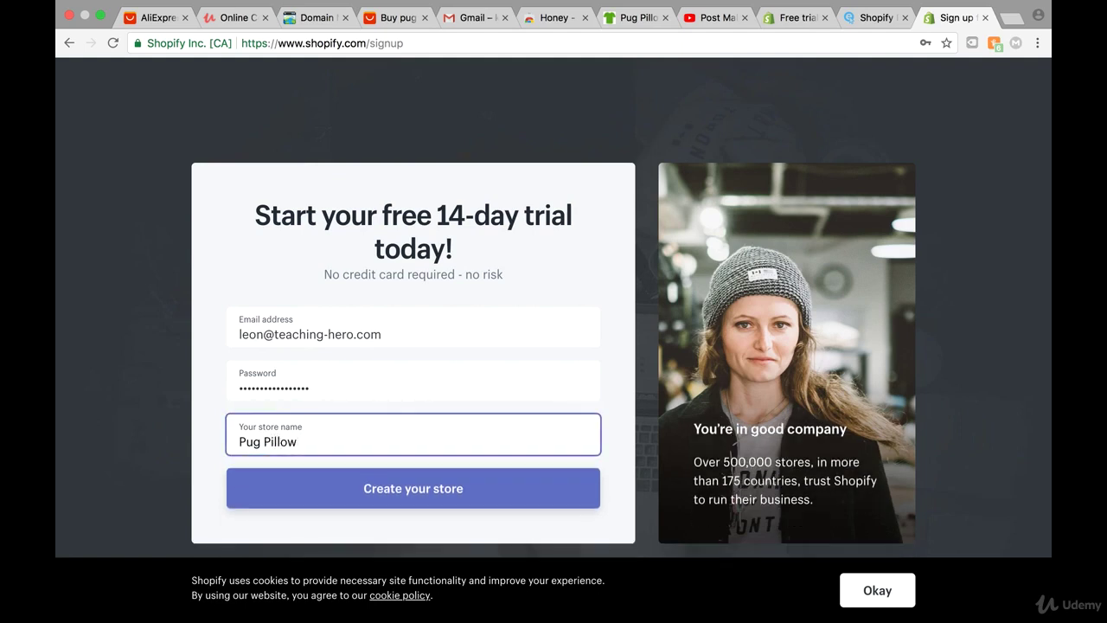
pyautogui.click(348, 495)
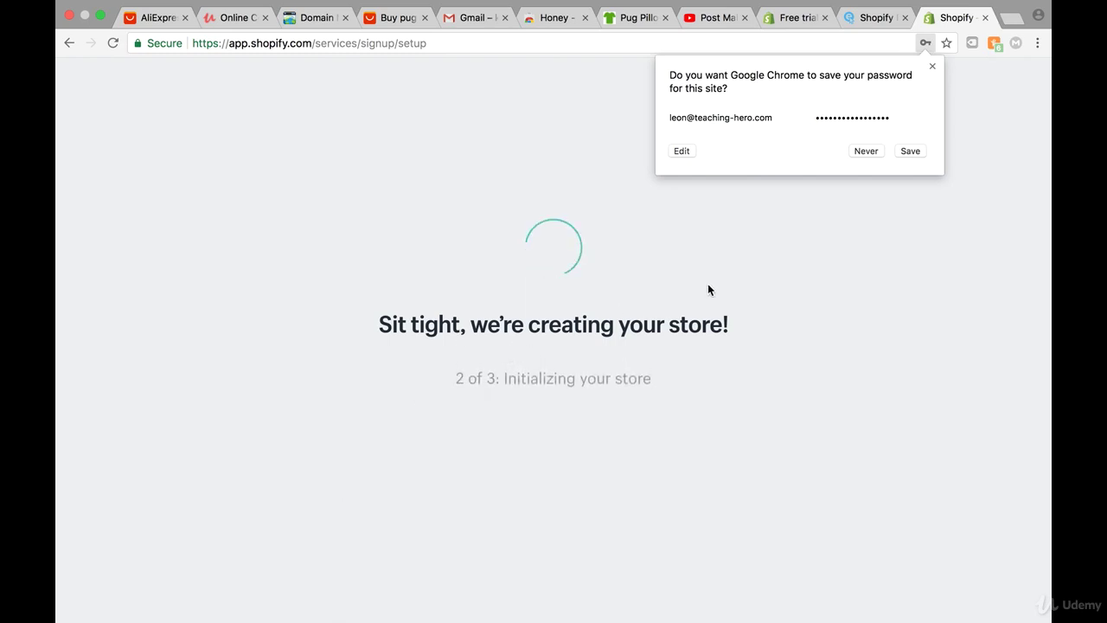
# Save the login in the browser and answer 'I'm just playing around' for already selling.
pyautogui.click(912, 152)
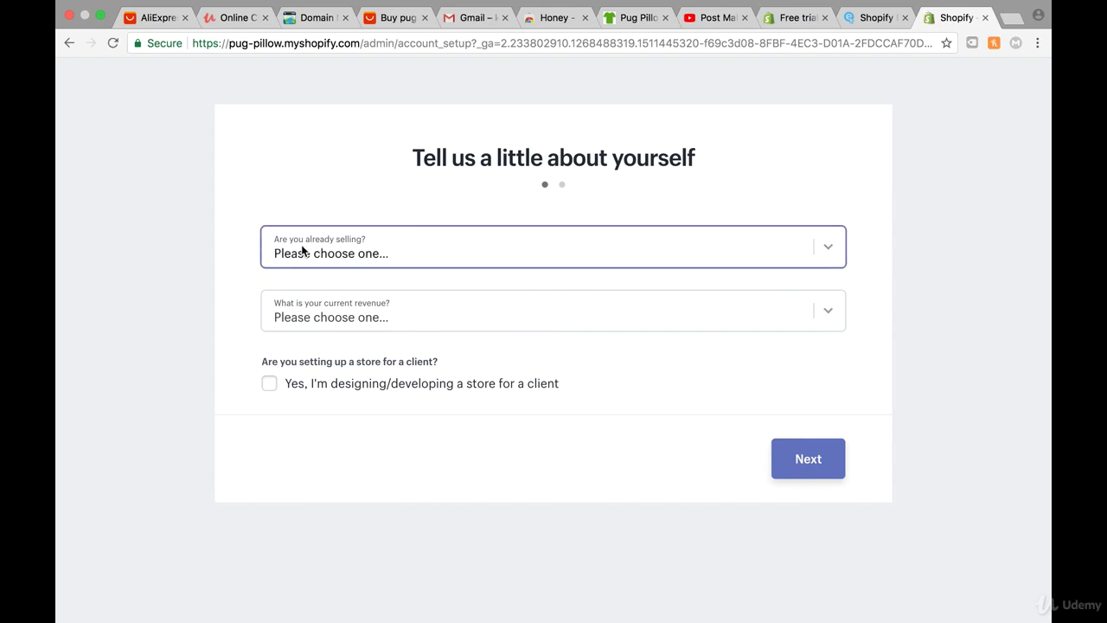
pyautogui.click(404, 255)
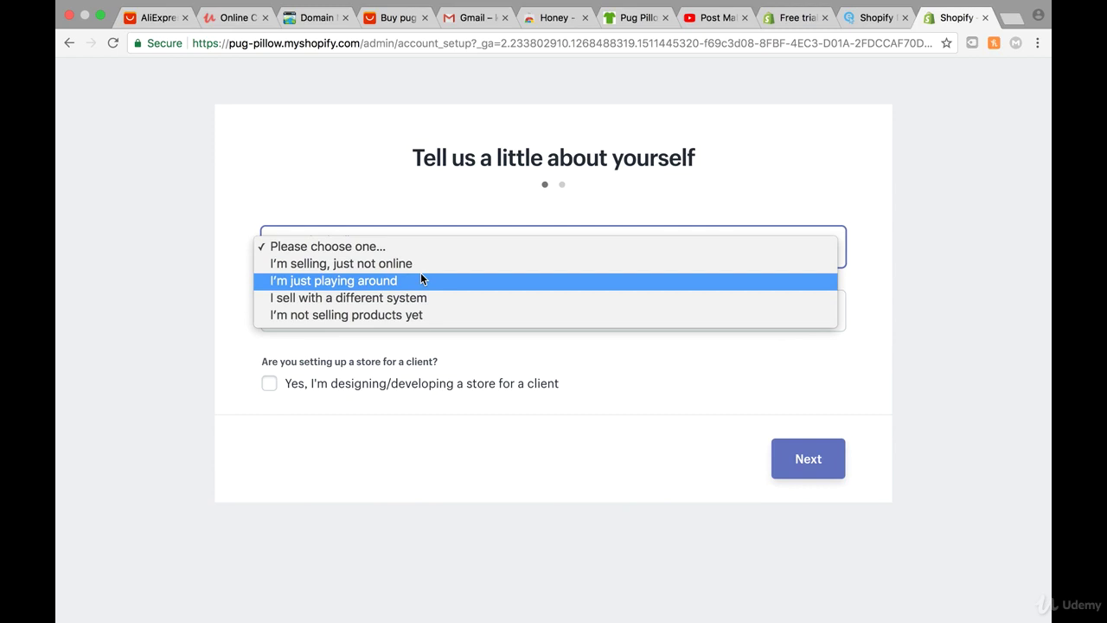
pyautogui.click(422, 279)
pyautogui.click(459, 242)
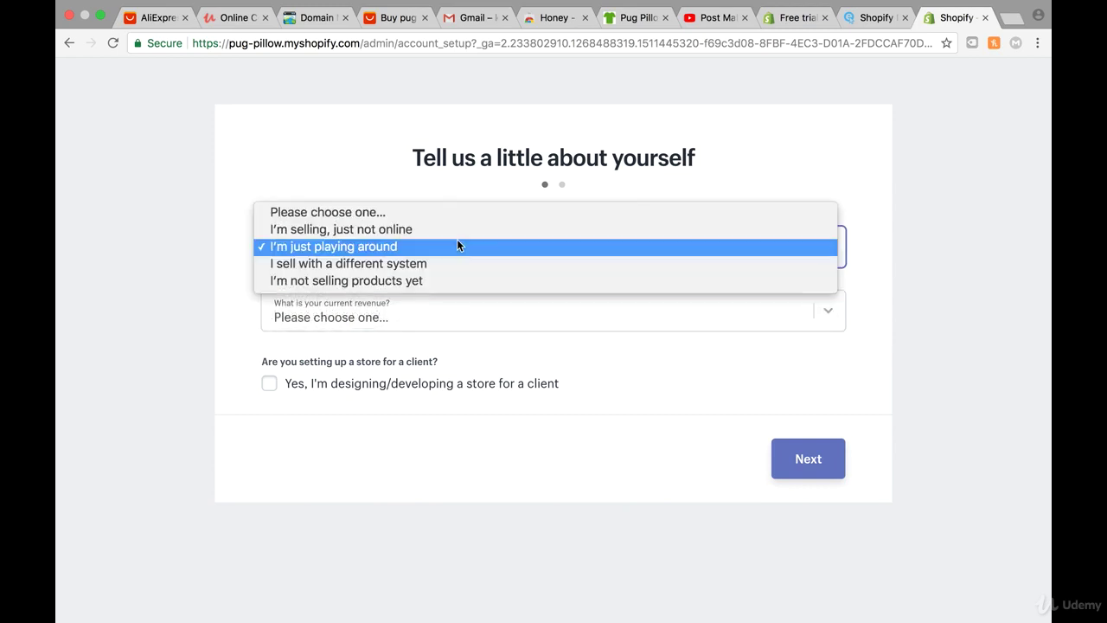
pyautogui.click(217, 297)
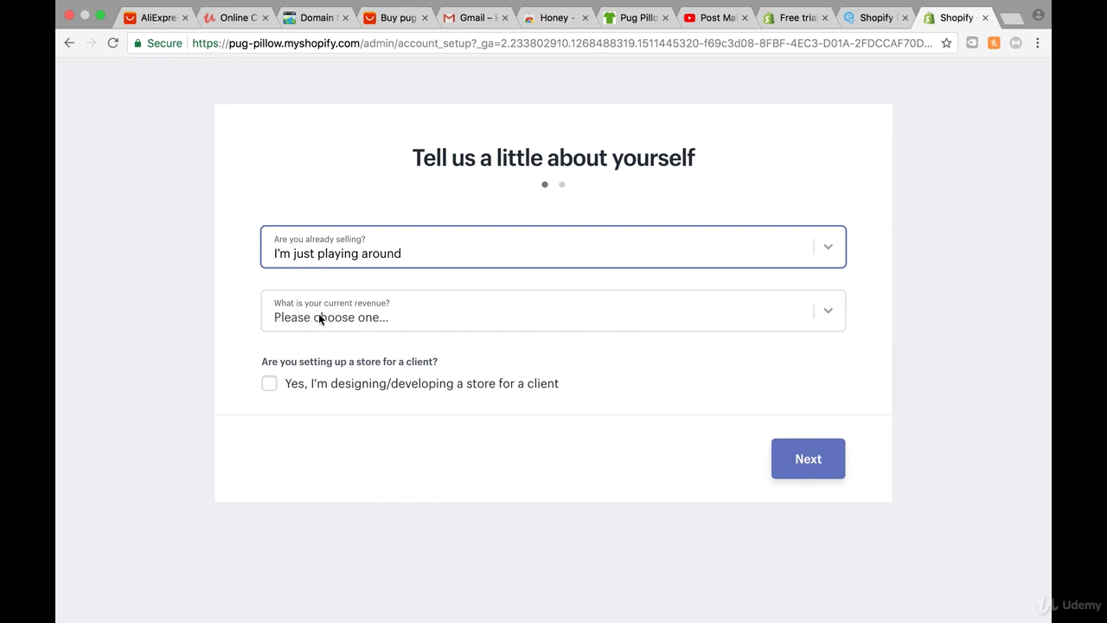
# Set current revenue to '$0 (I'm just getting started)' and submit the answers.
pyautogui.click(318, 318)
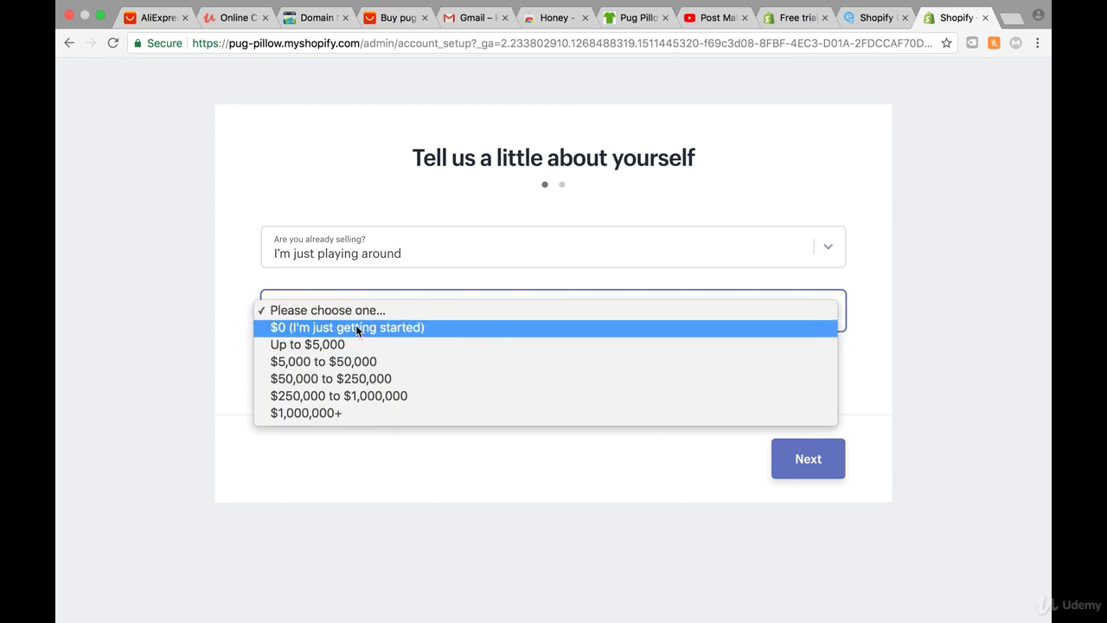
pyautogui.click(435, 326)
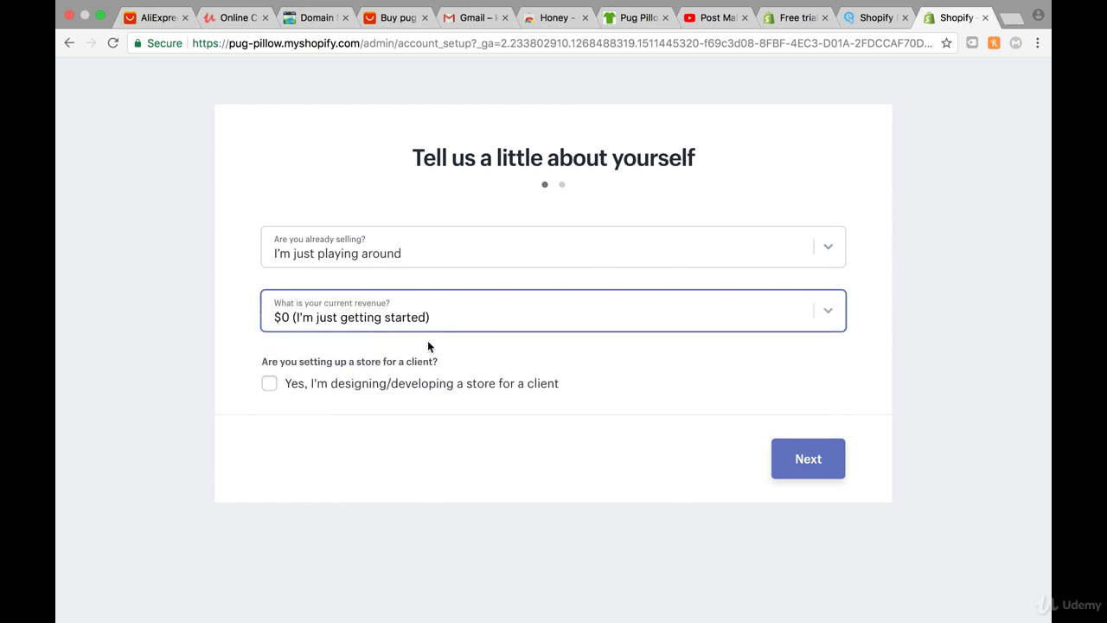
pyautogui.click(810, 455)
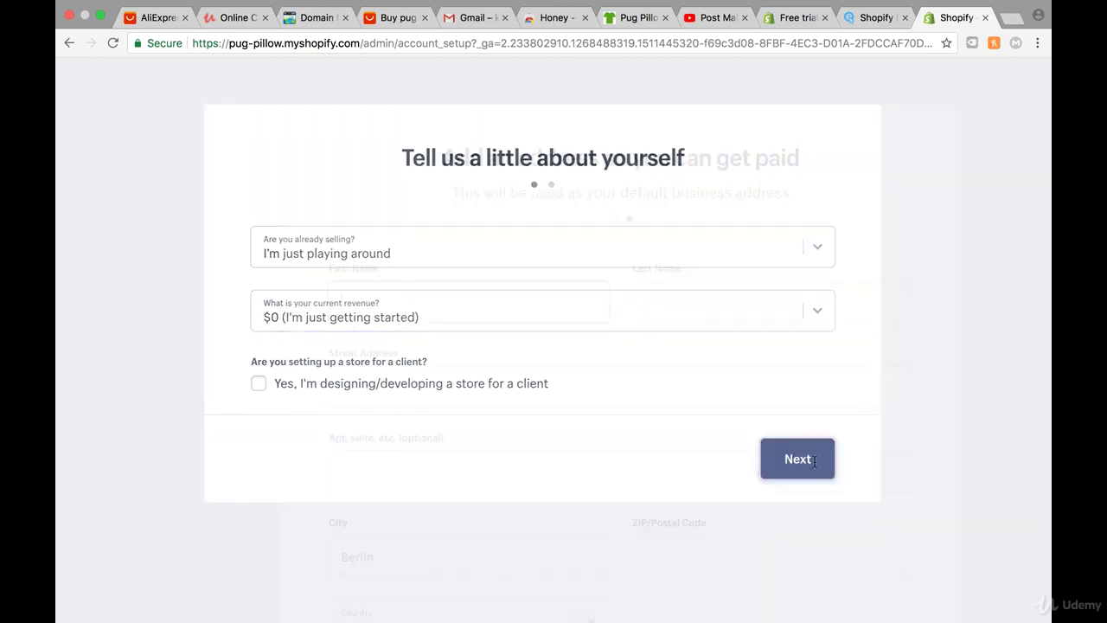
# Scroll through the business-address form to finish account setup.
pyautogui.scroll(-2, 596, 379)
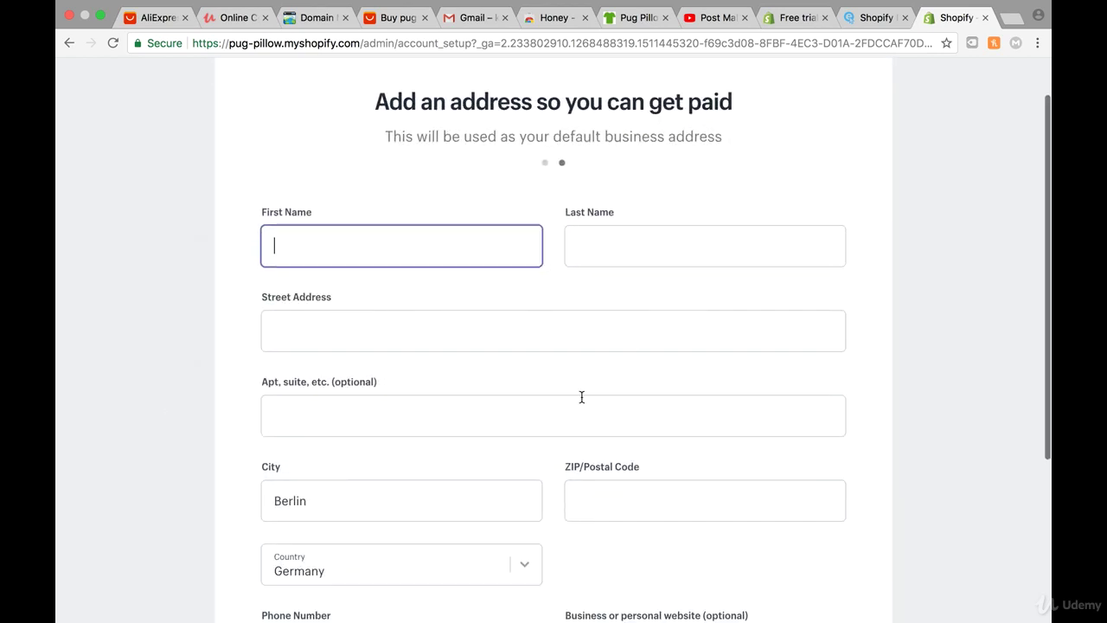
pyautogui.scroll(-2, 519, 363)
pyautogui.scroll(3, 519, 203)
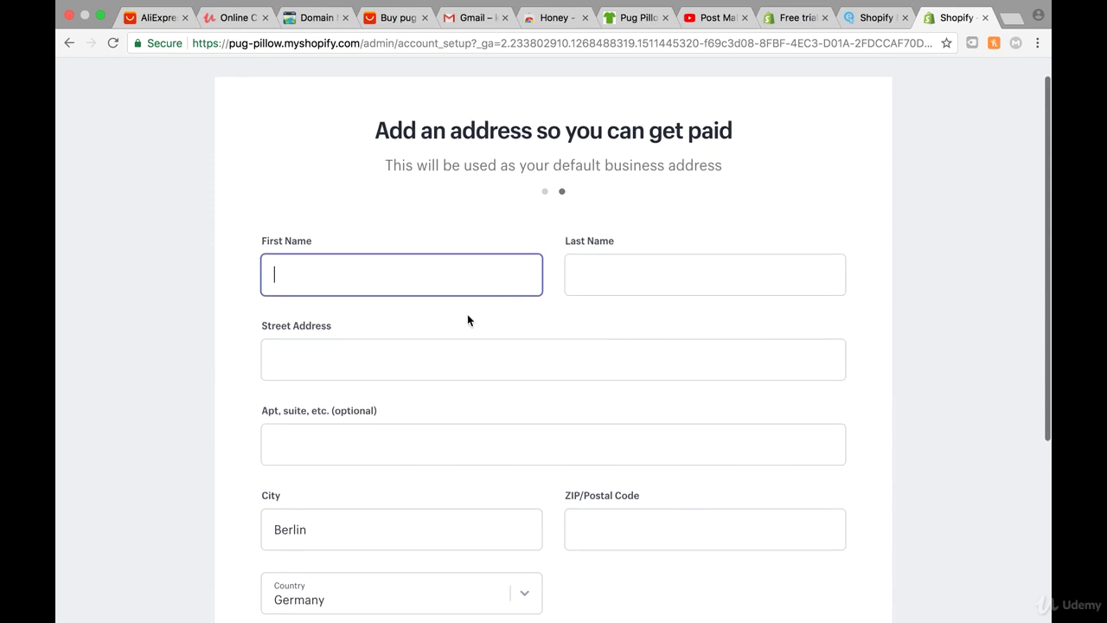
pyautogui.scroll(-2, 467, 320)
pyautogui.scroll(-5, 522, 412)
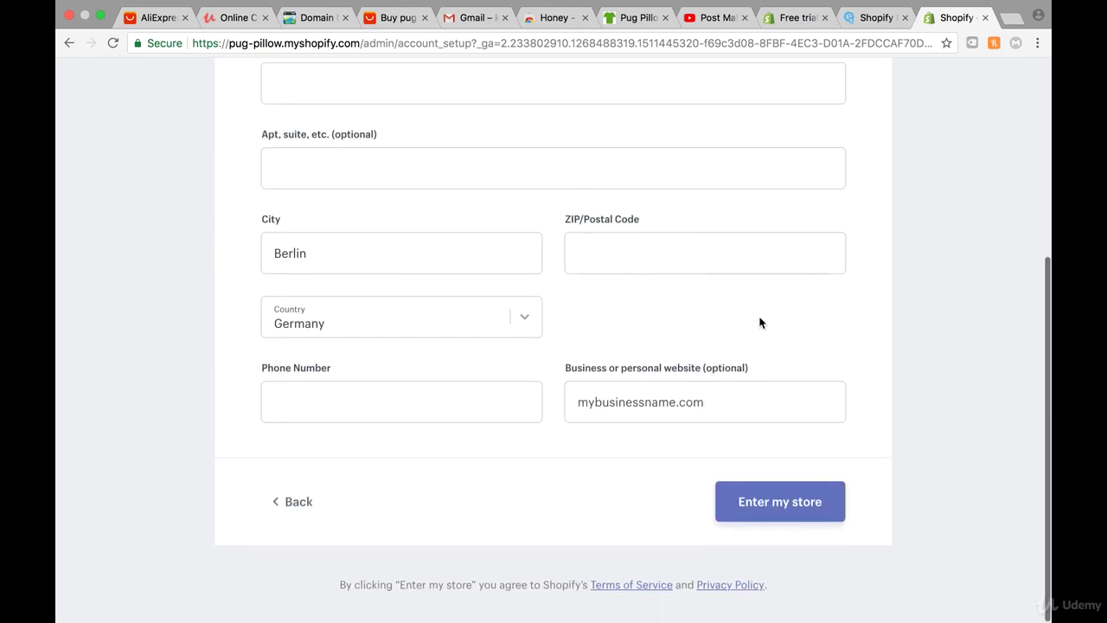
pyautogui.scroll(5, 617, 313)
pyautogui.scroll(-1, 616, 318)
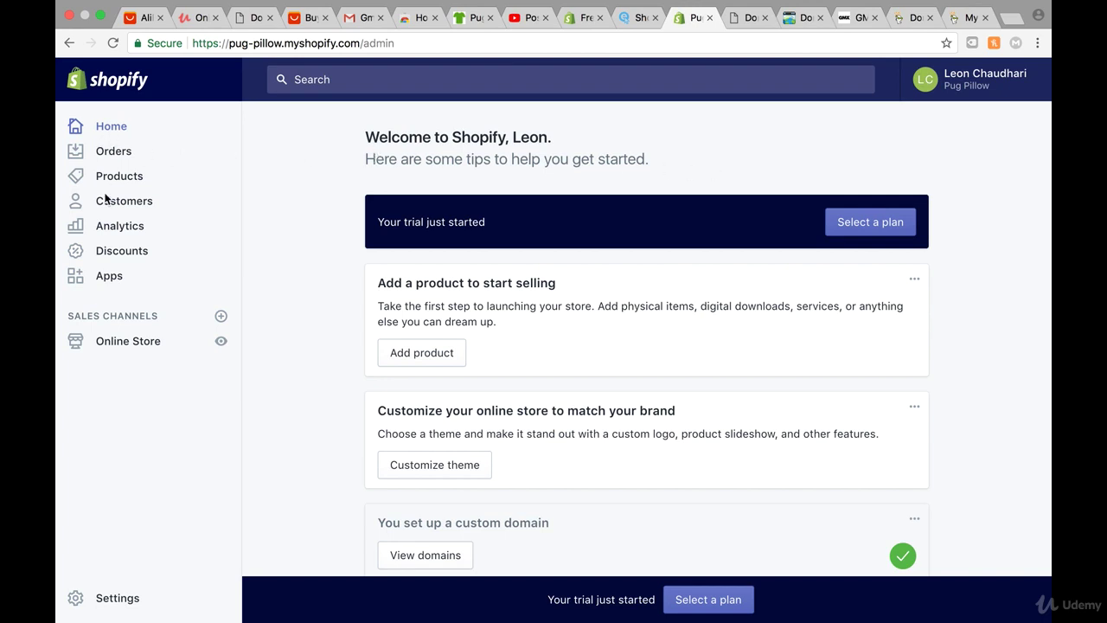
# Go to Online Store > Domains and choose 'Connect existing domain'.
pyautogui.click(127, 342)
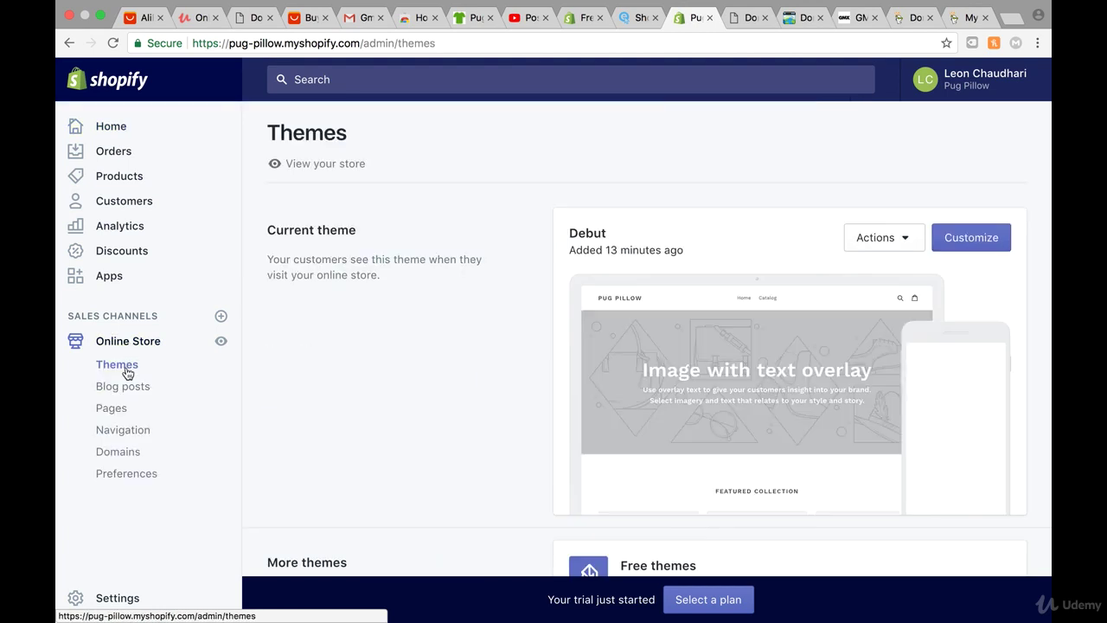
pyautogui.click(128, 454)
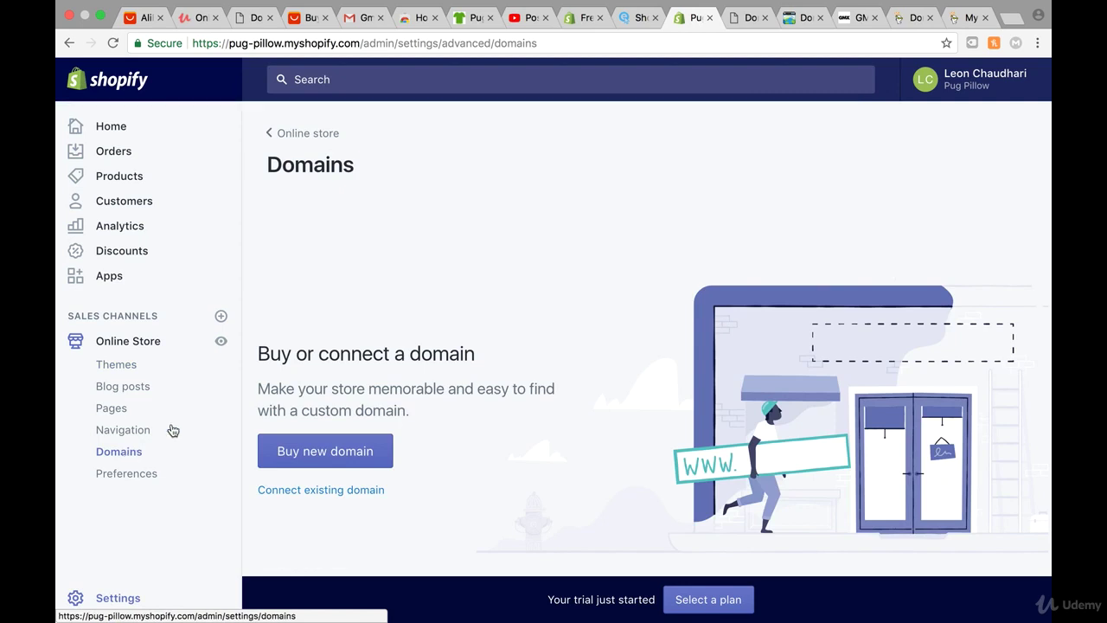
pyautogui.scroll(-1, 532, 268)
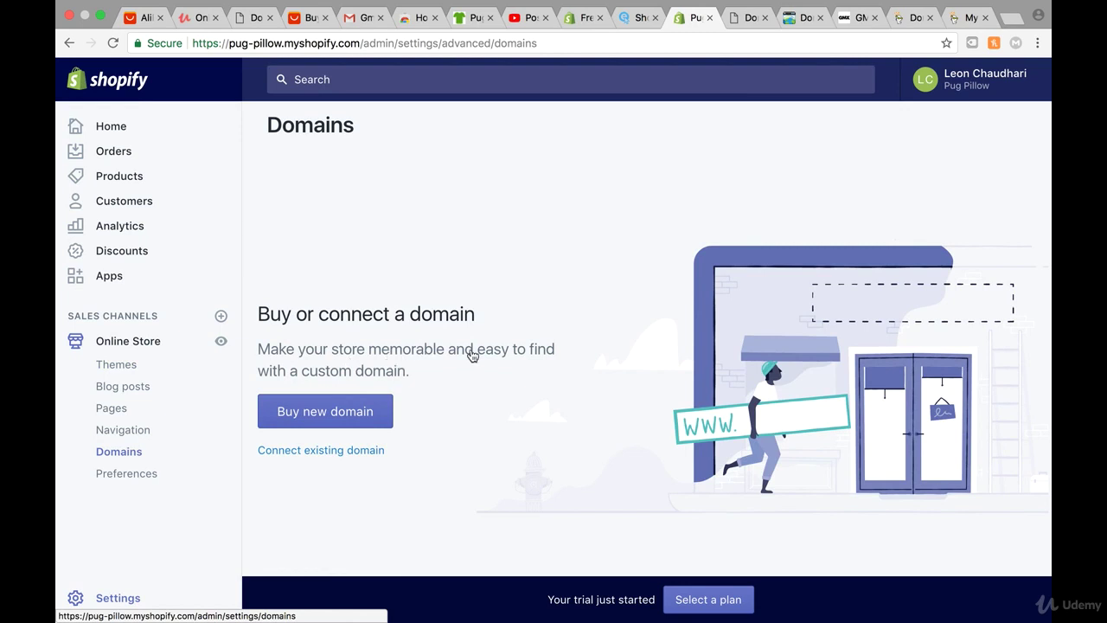
pyautogui.scroll(-2, 454, 375)
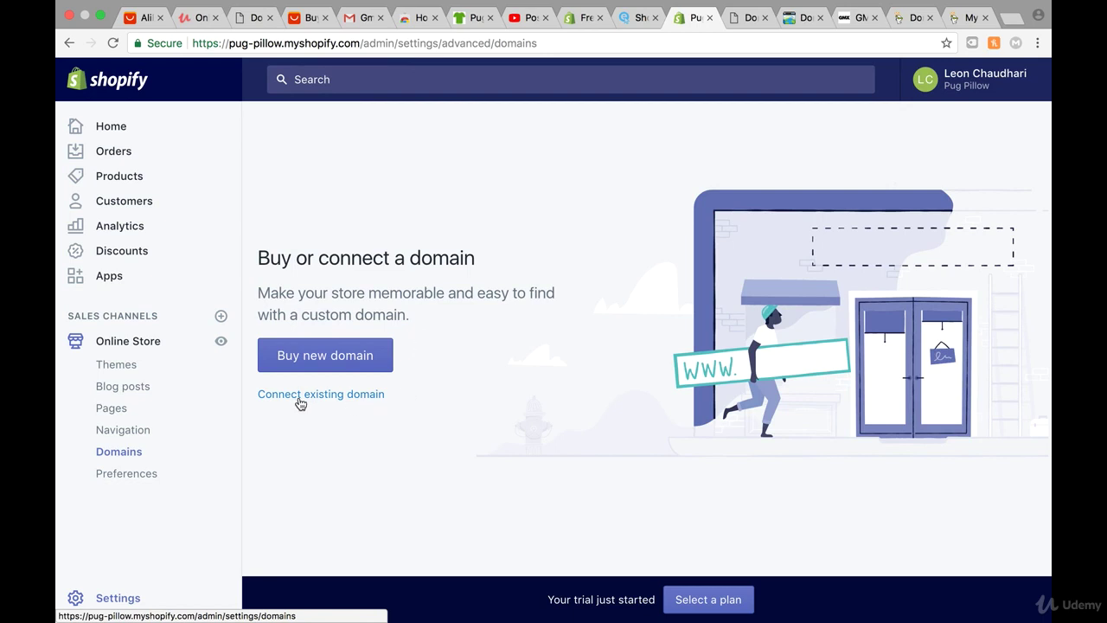
pyautogui.click(358, 395)
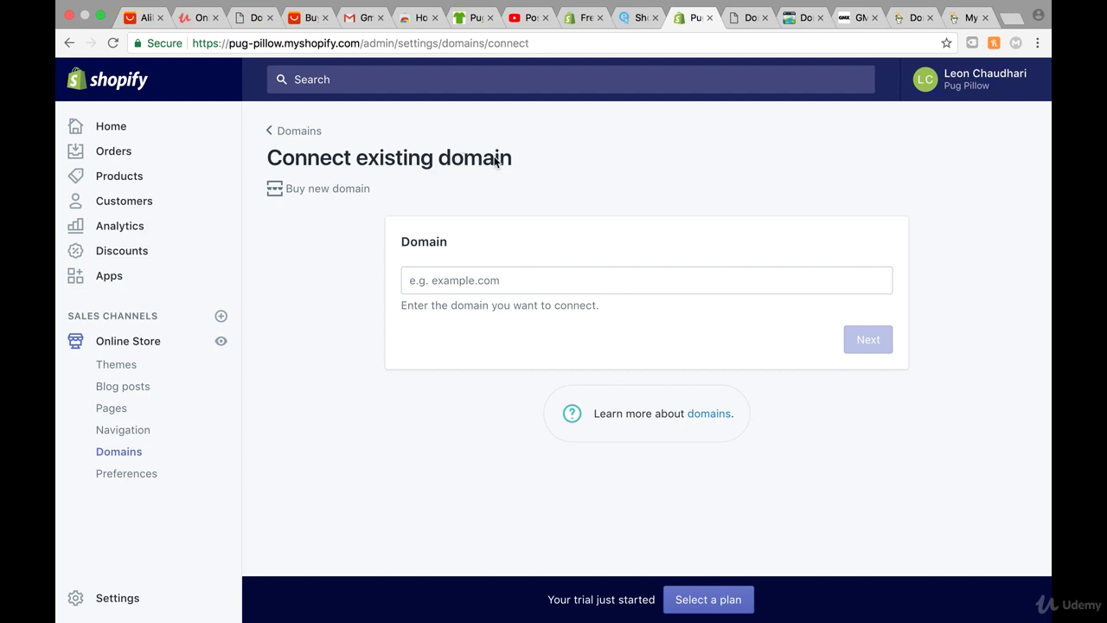
# Enter pugpillow.info as the domain to connect and submit it.
pyautogui.click(430, 276)
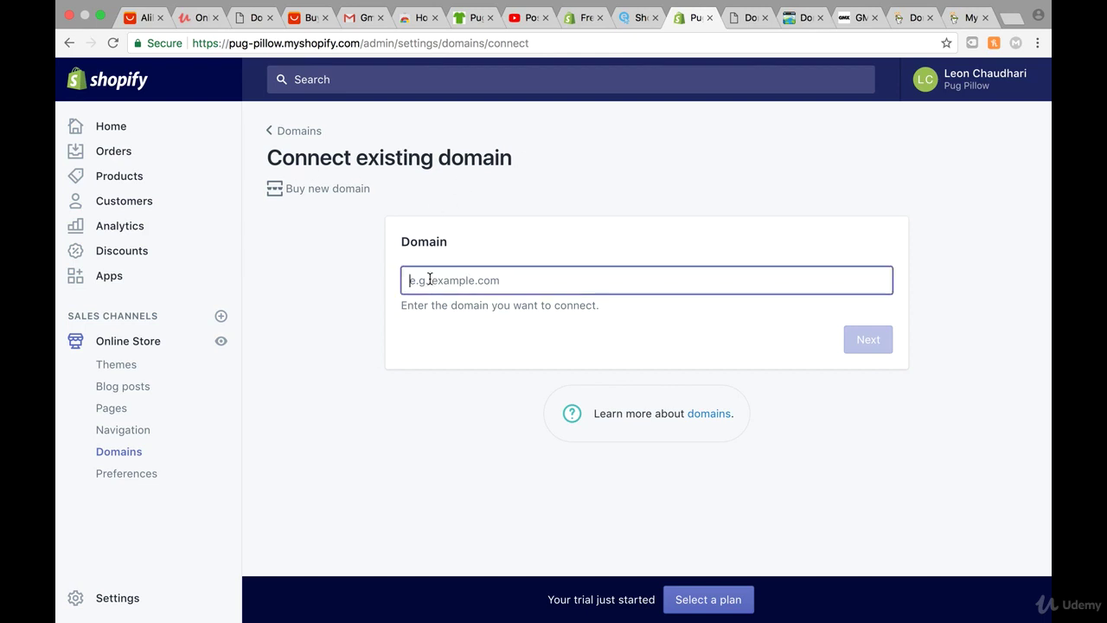
pyautogui.write('http://pugpillow.info/')
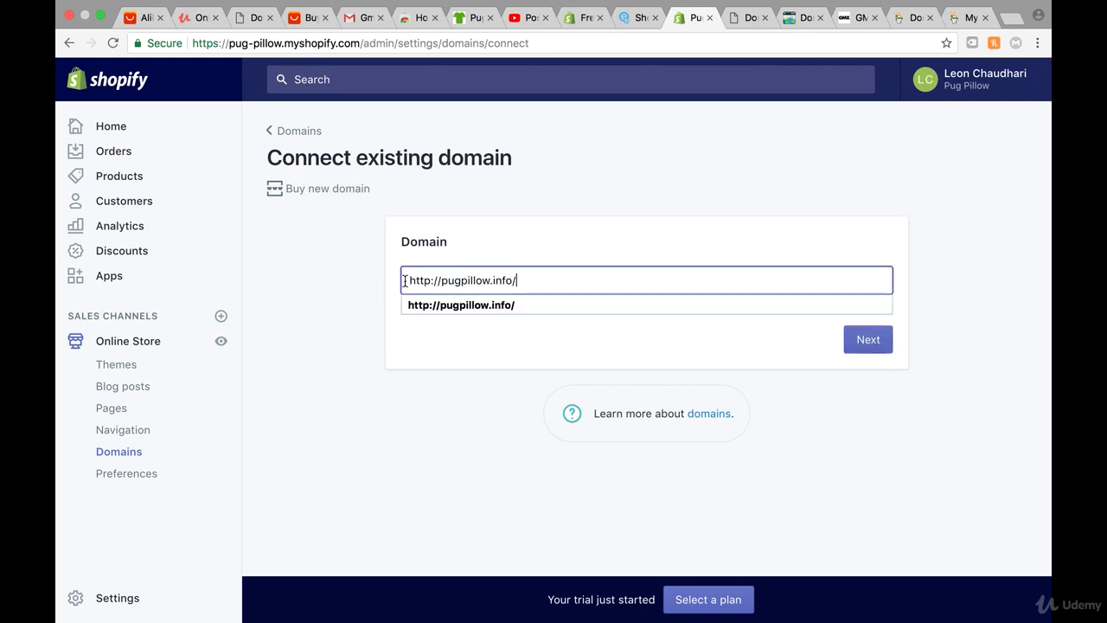
pyautogui.click(495, 246)
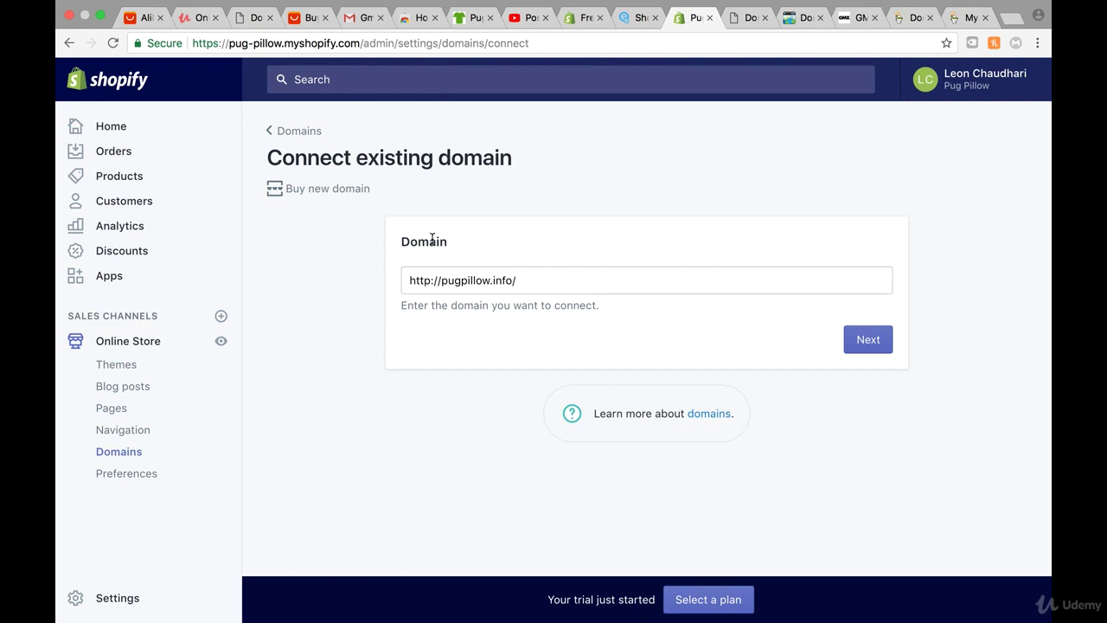
pyautogui.click(882, 341)
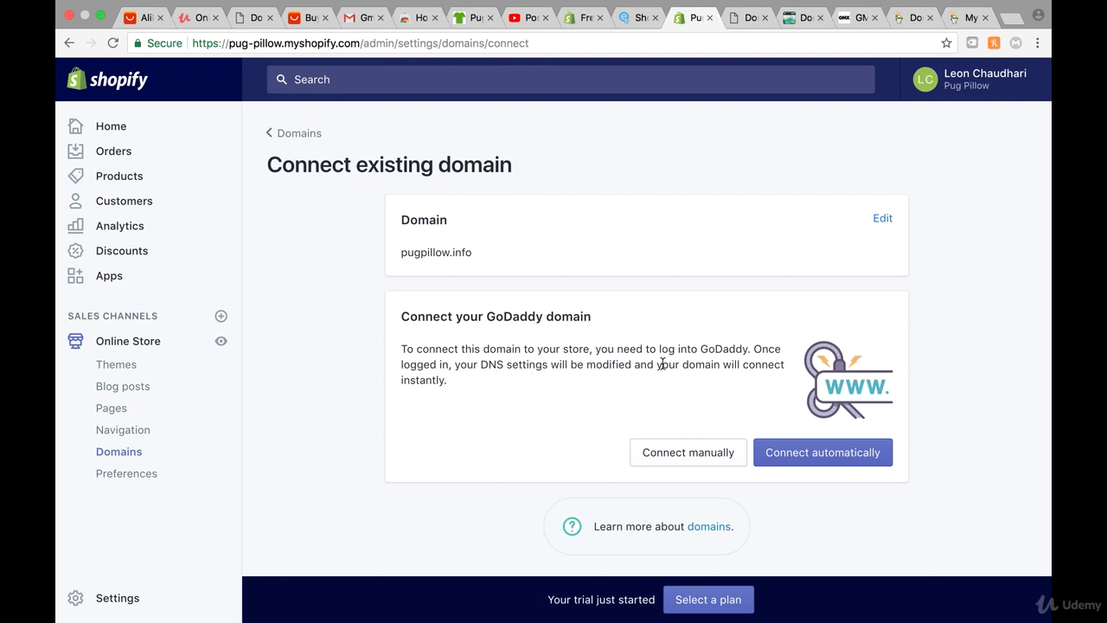
# Connect pugpillow.info automatically through GoDaddy and return to Shopify Domains.
pyautogui.click(809, 467)
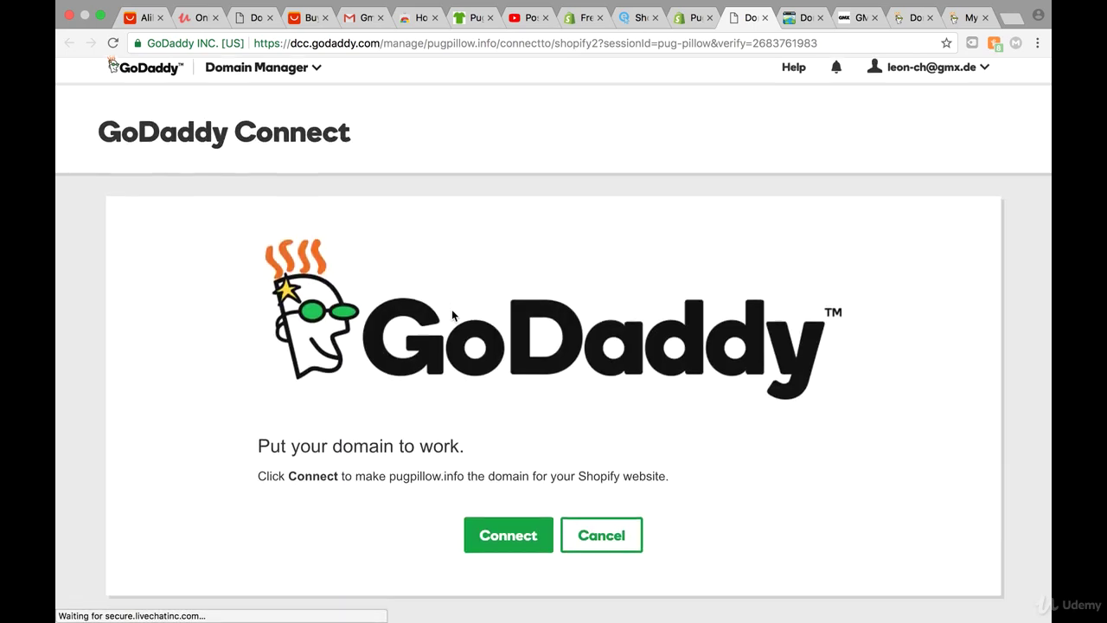
pyautogui.scroll(-1, 452, 309)
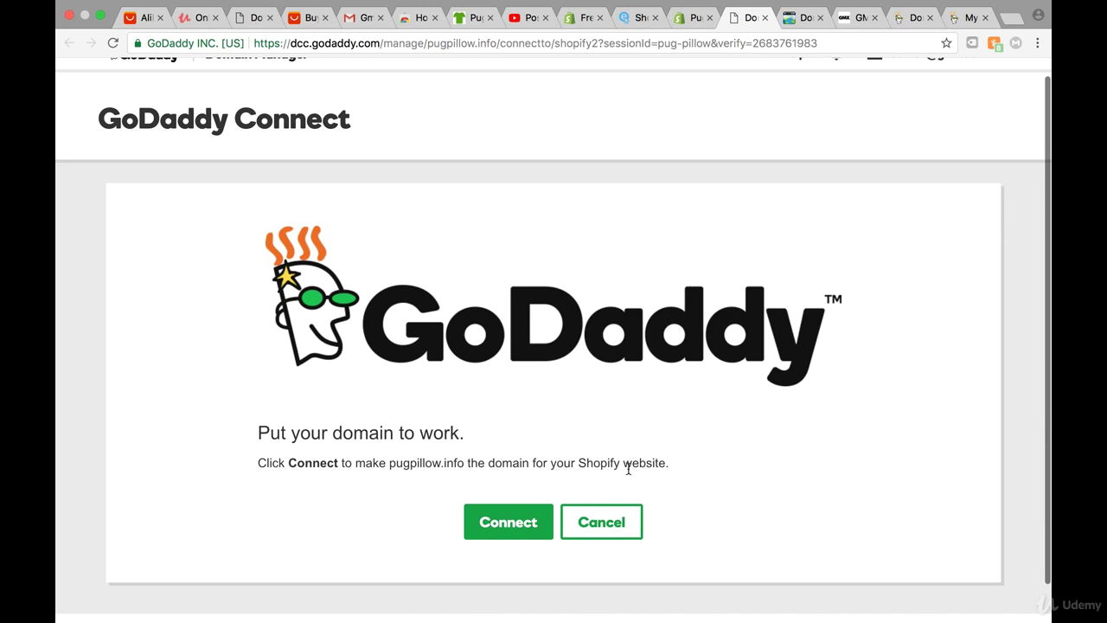
pyautogui.click(505, 526)
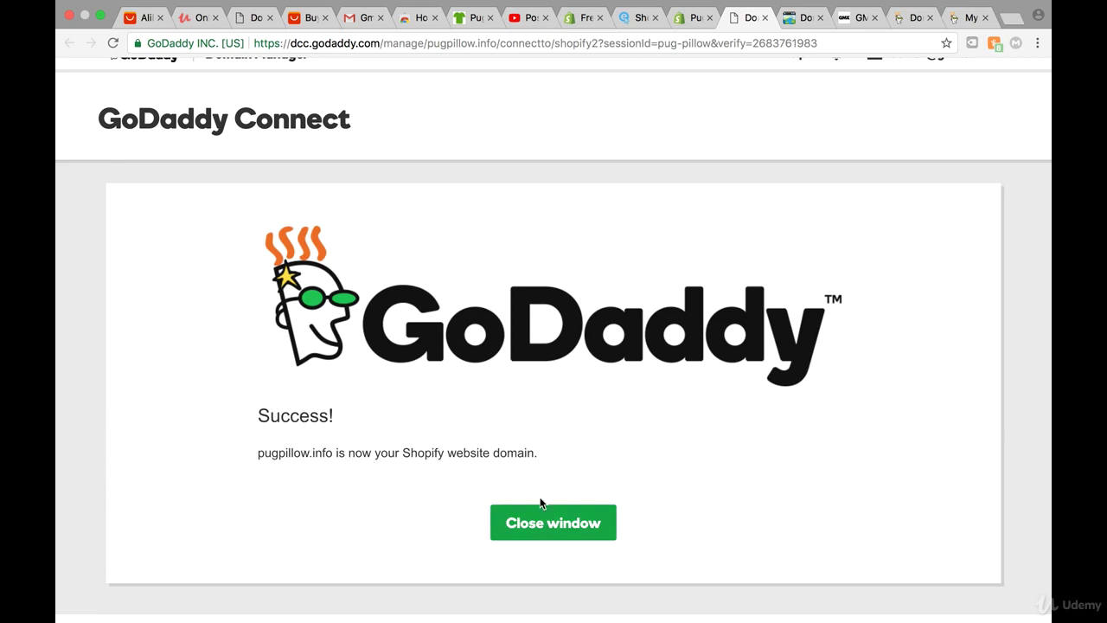
pyautogui.click(551, 526)
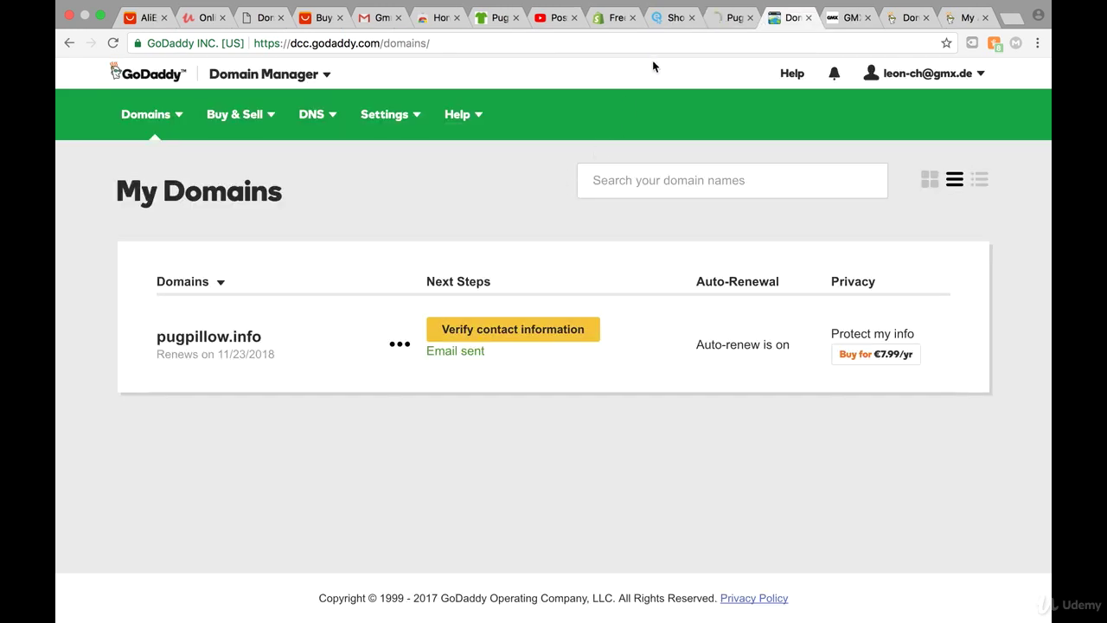
pyautogui.click(733, 18)
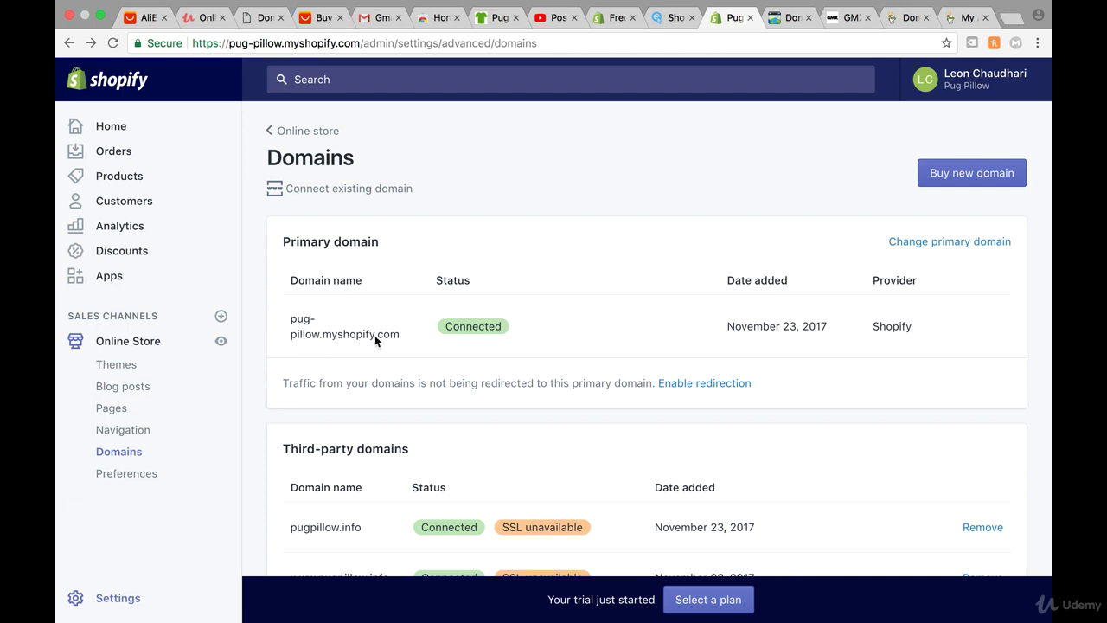
pyautogui.moveTo(400, 337); pyautogui.dragTo(281, 313)
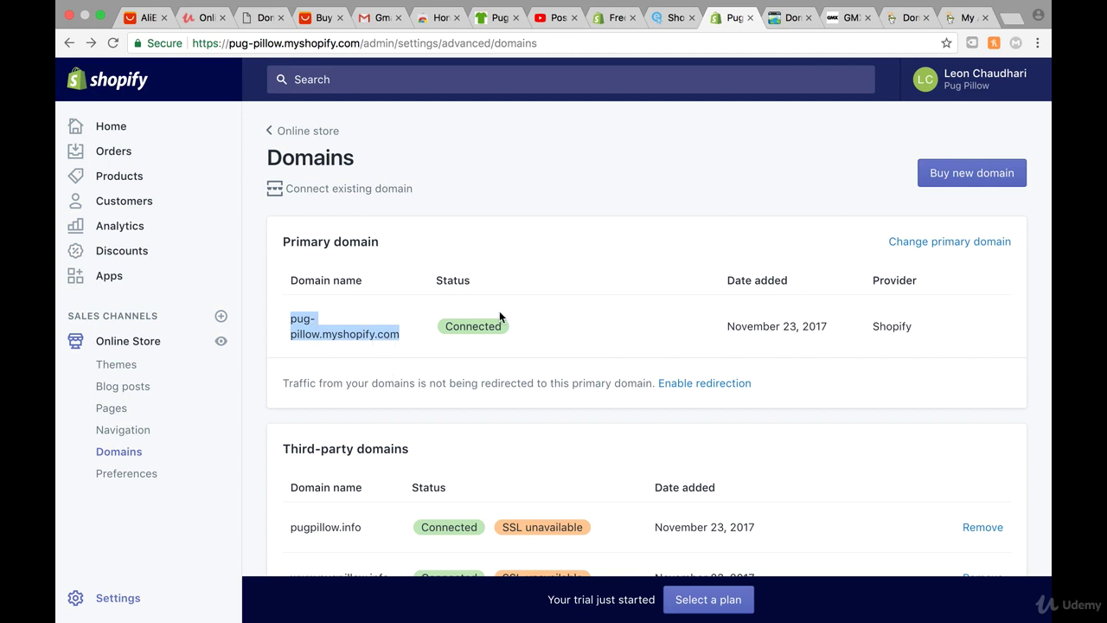
pyautogui.click(912, 245)
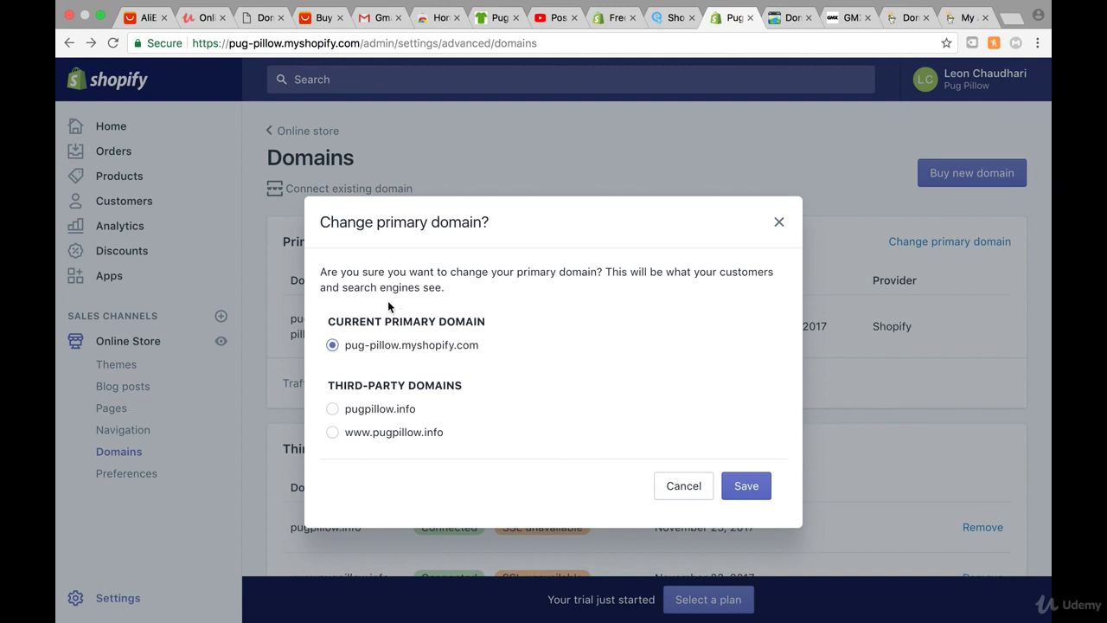
pyautogui.click(332, 433)
pyautogui.click(756, 491)
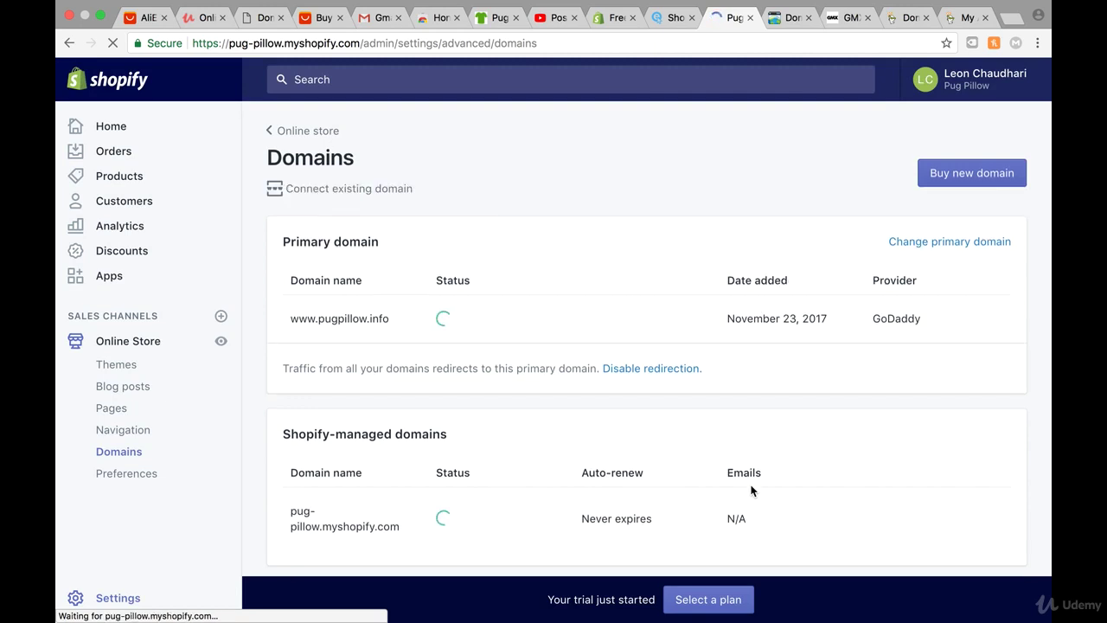
pyautogui.moveTo(389, 319); pyautogui.dragTo(291, 319)
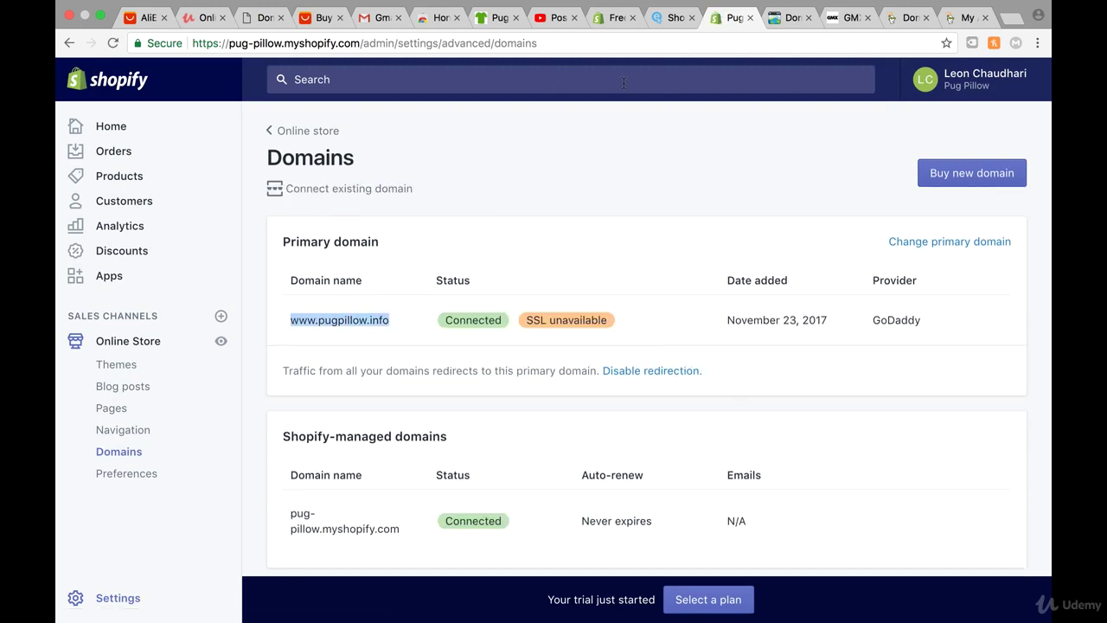
pyautogui.click(787, 17)
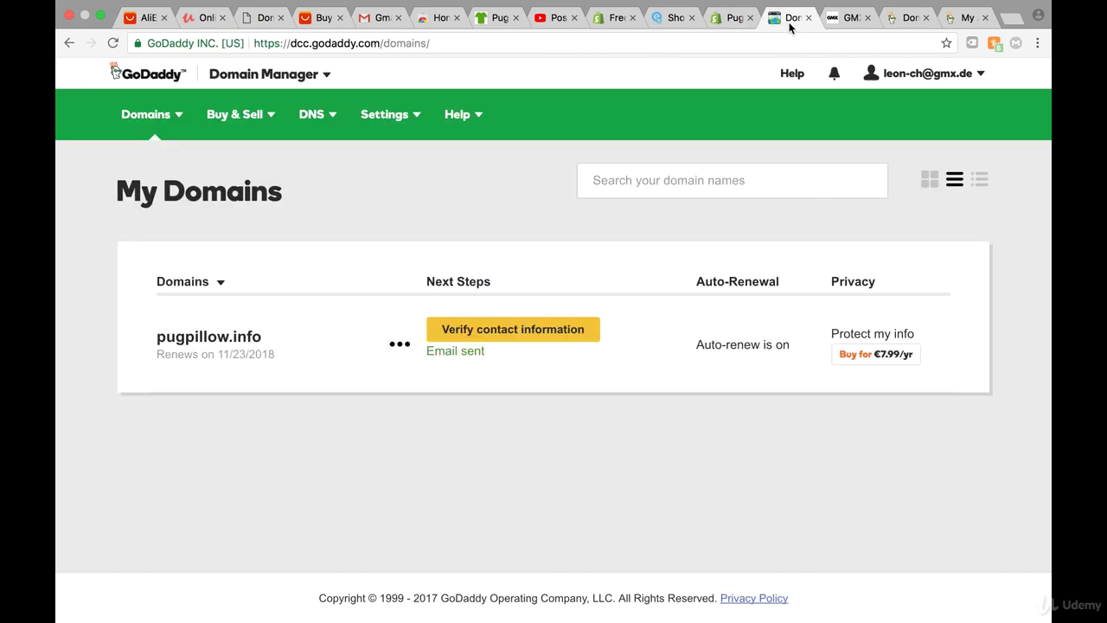
pyautogui.click(426, 43)
pyautogui.write('www.pugpillow.info')
pyautogui.press('Return')
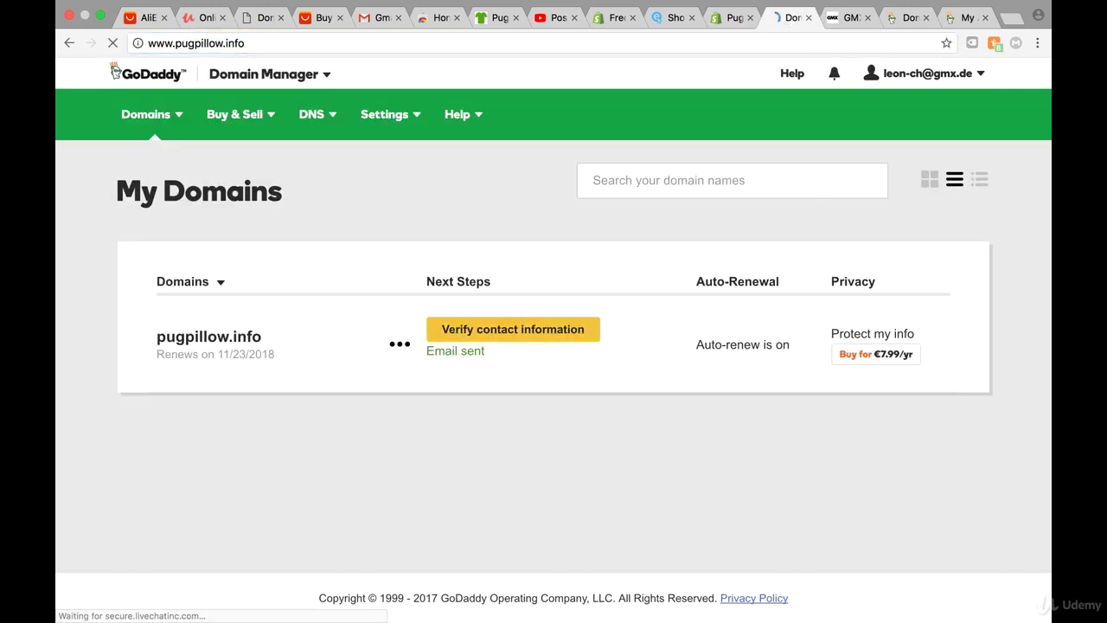